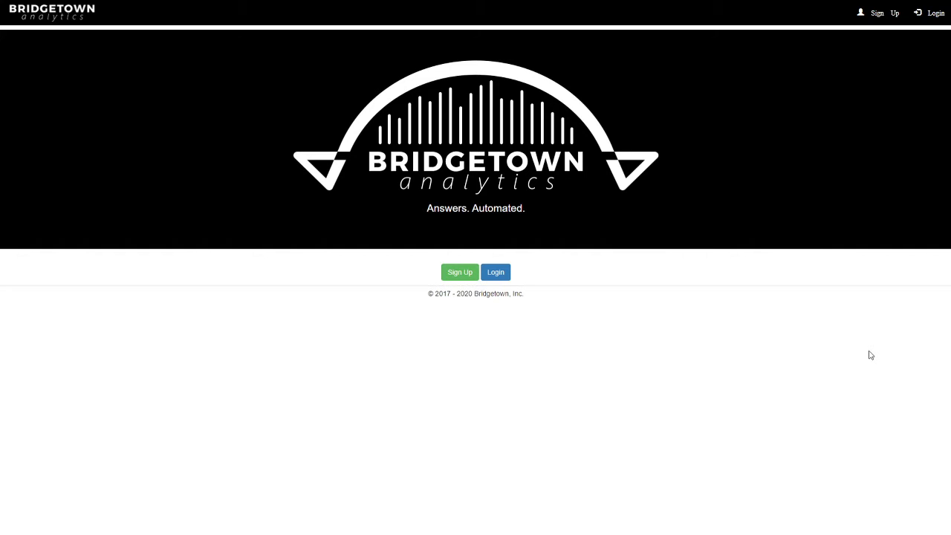
Log in to the account and open the uploaded Files page
click(488, 272)
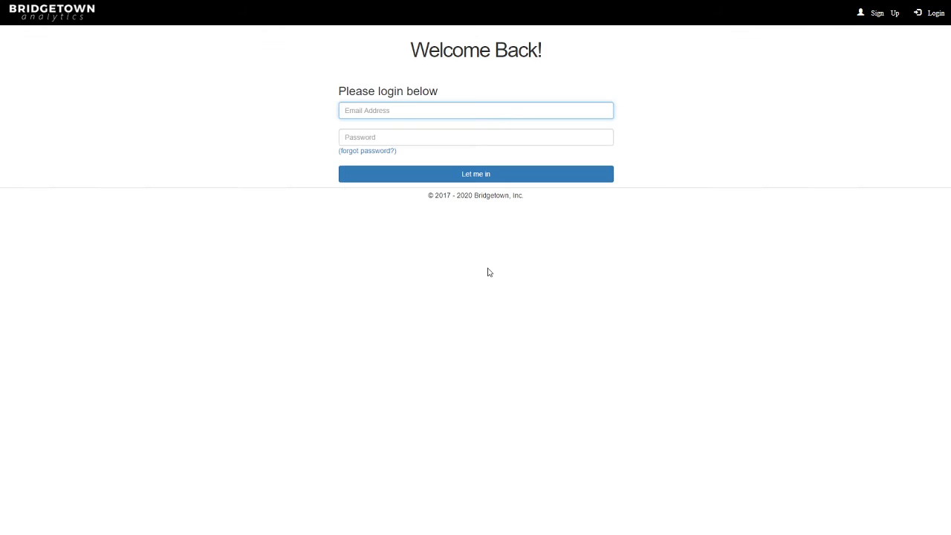
click(480, 175)
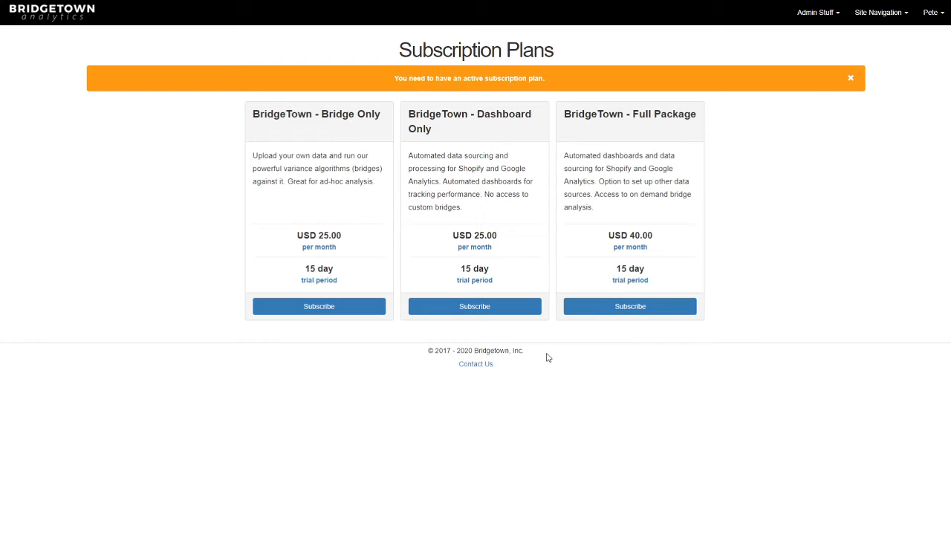
click(883, 18)
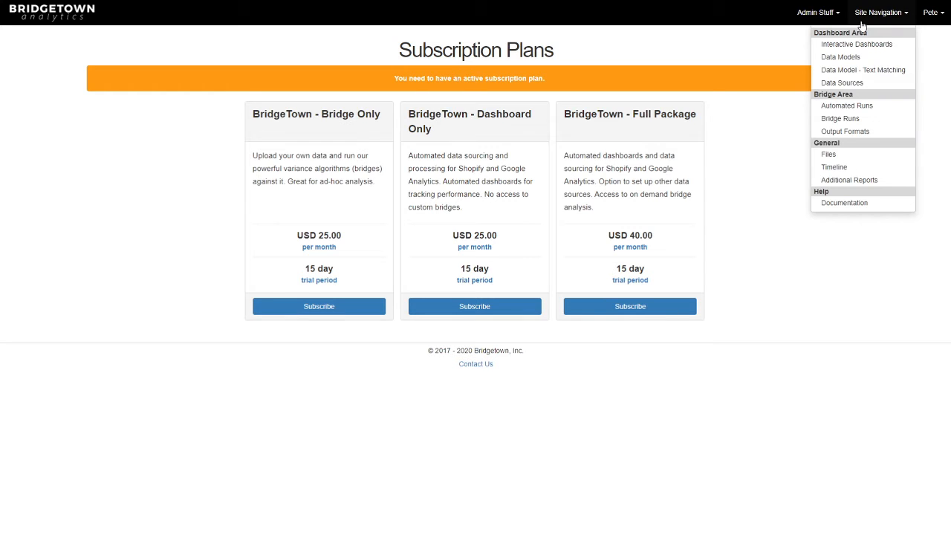
click(829, 154)
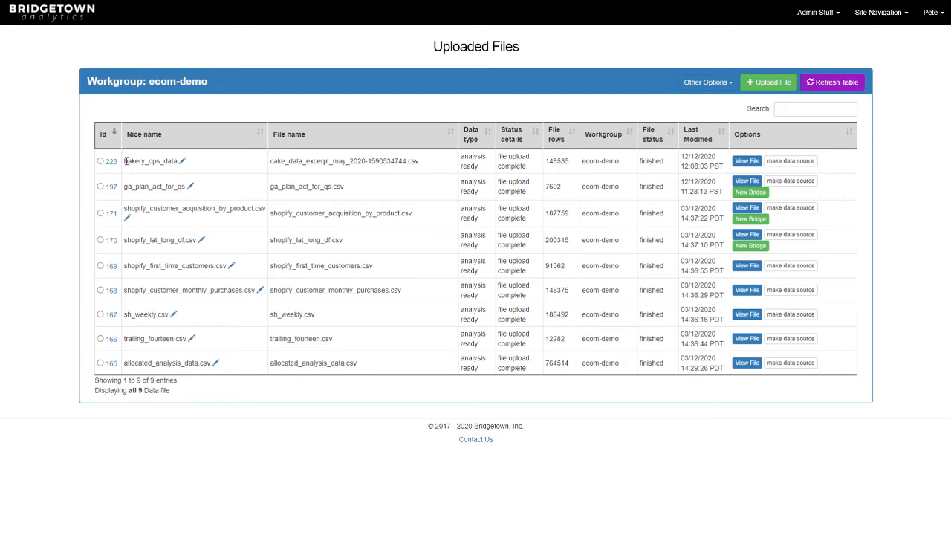
Open the bakery_ops_data file's view page
drag(125, 161, 179, 161)
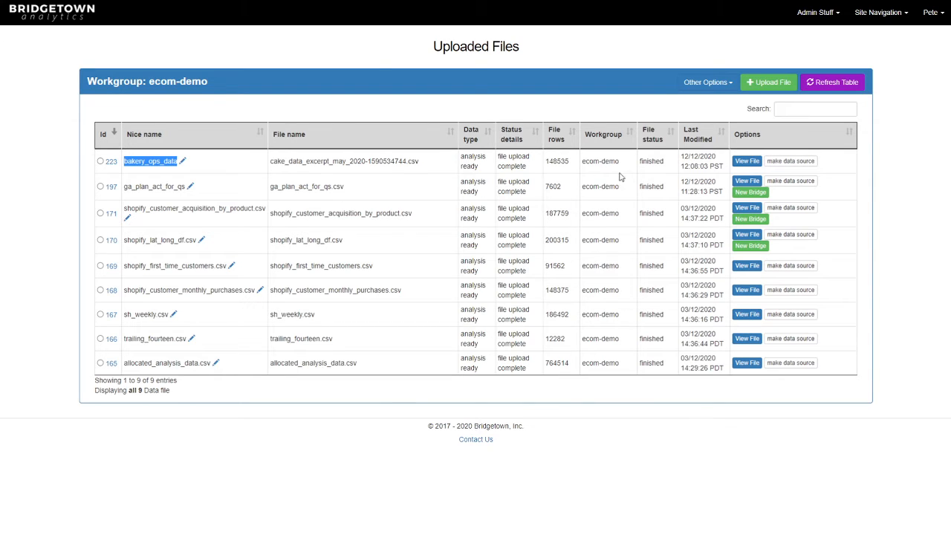
click(885, 153)
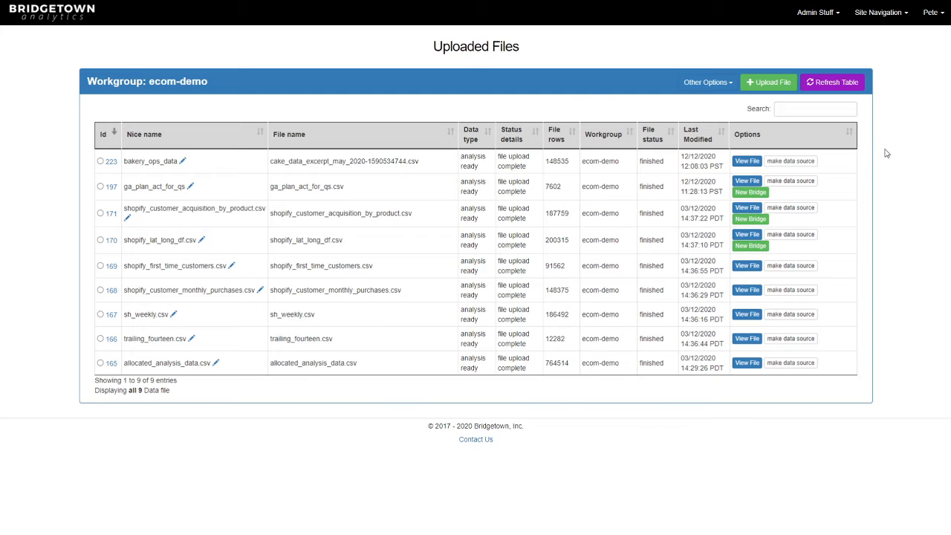
click(746, 162)
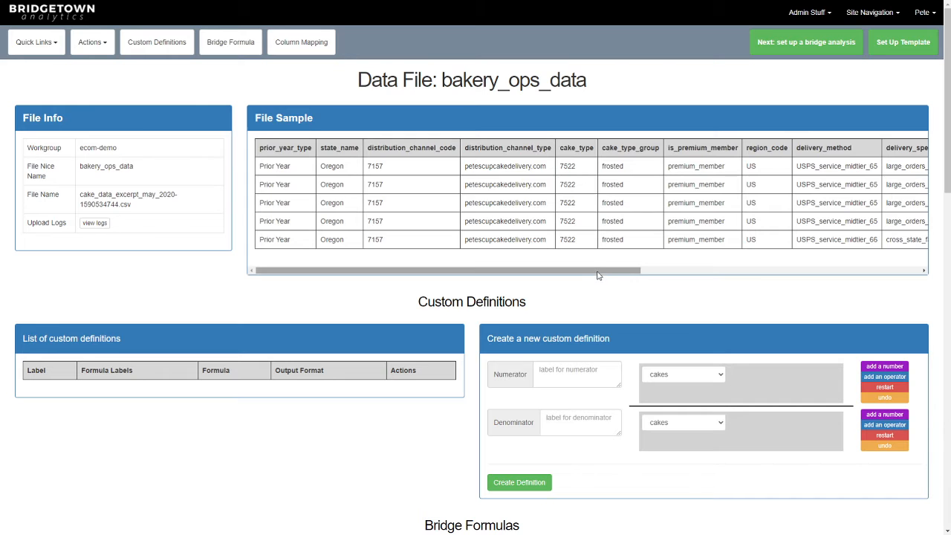
Set the new custom definition's numerator field to cake_revenue, keeping cakes as the denominator
drag(598, 272, 880, 261)
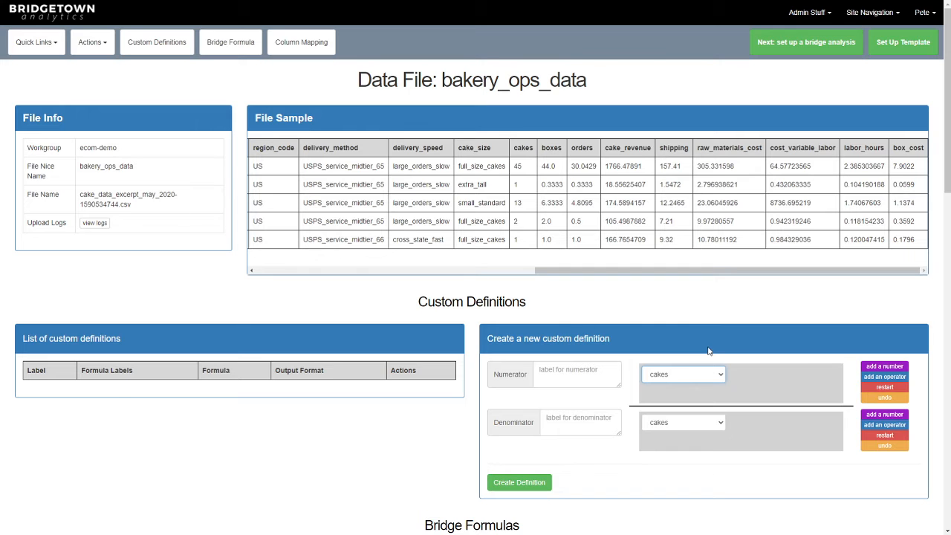
scroll(636, 381, down, 2)
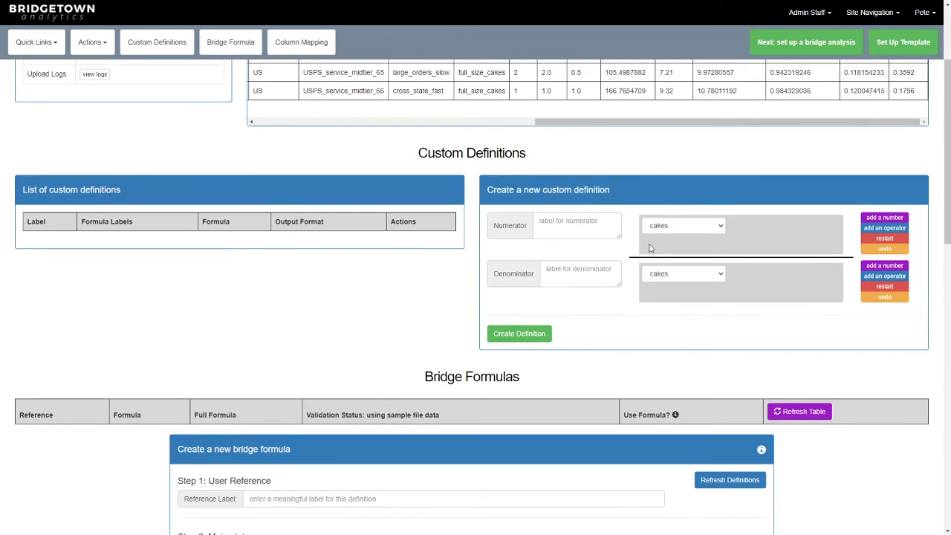
scroll(582, 226, down, 1)
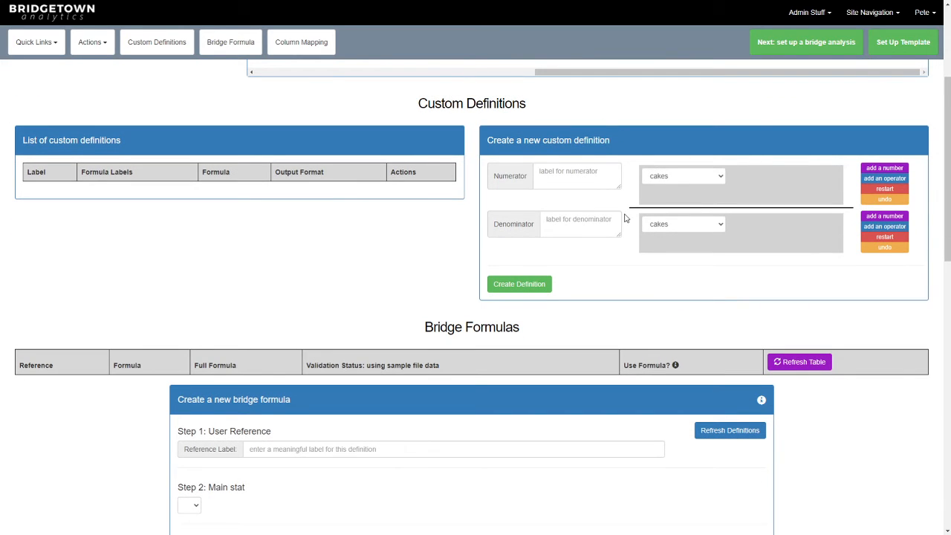
click(690, 179)
click(683, 220)
click(678, 226)
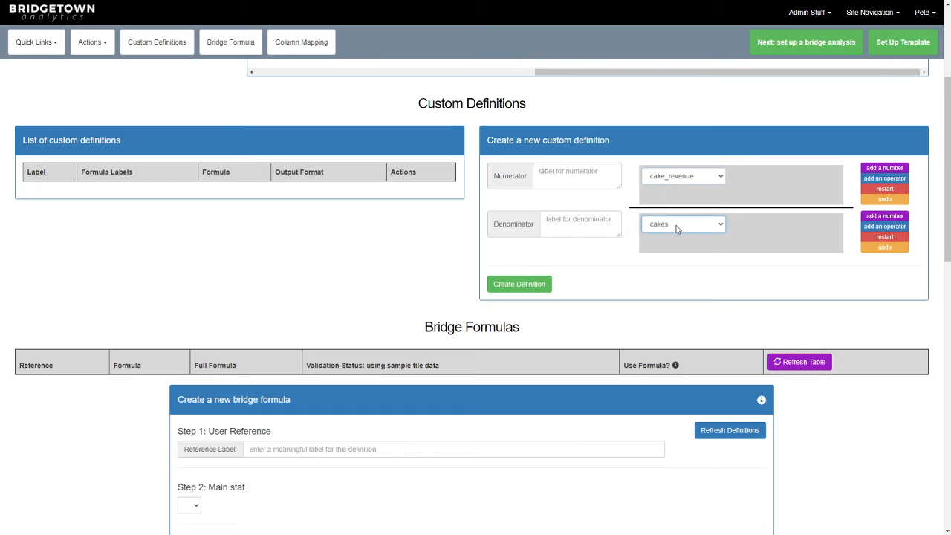
Label the numerator Revenue and the denominator Cakes, then create the definition
click(602, 181)
text(Reve)
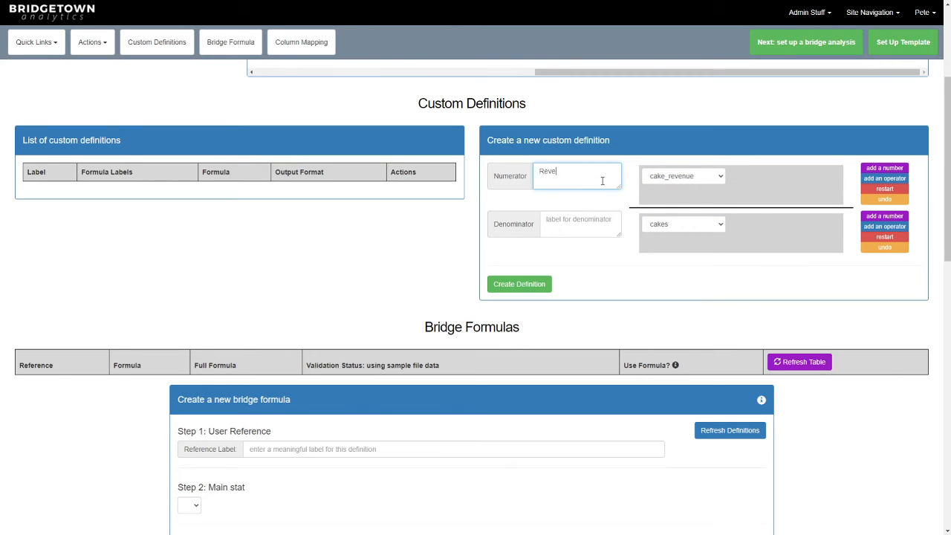
text(nue)
click(580, 225)
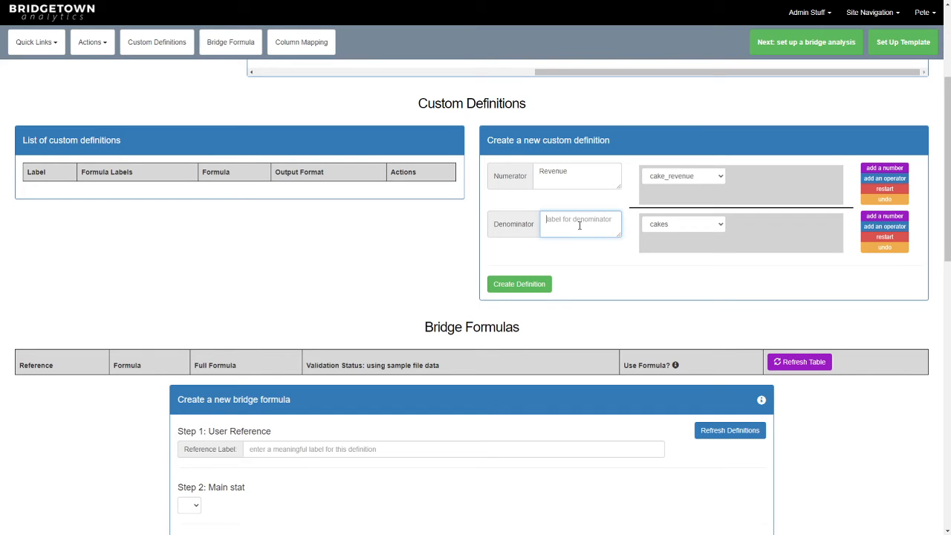
text(Cakes)
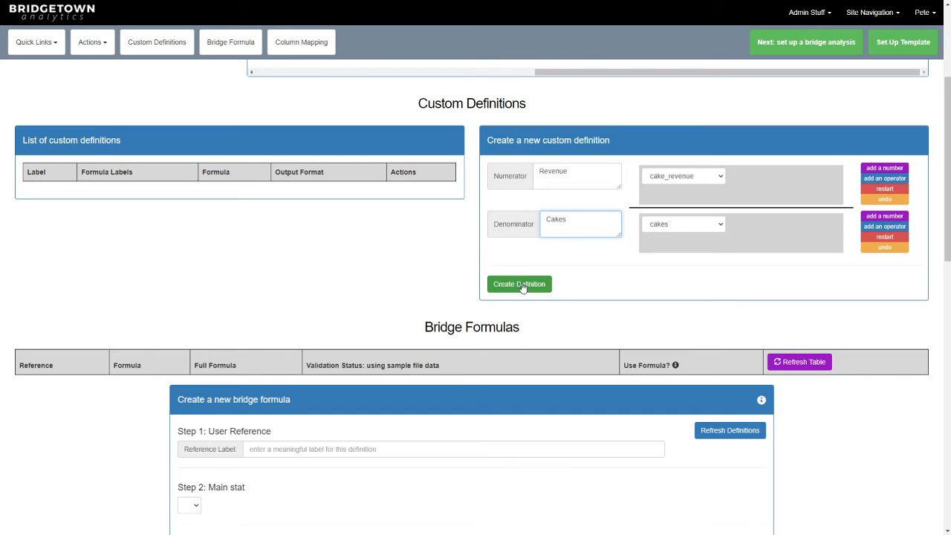
click(520, 285)
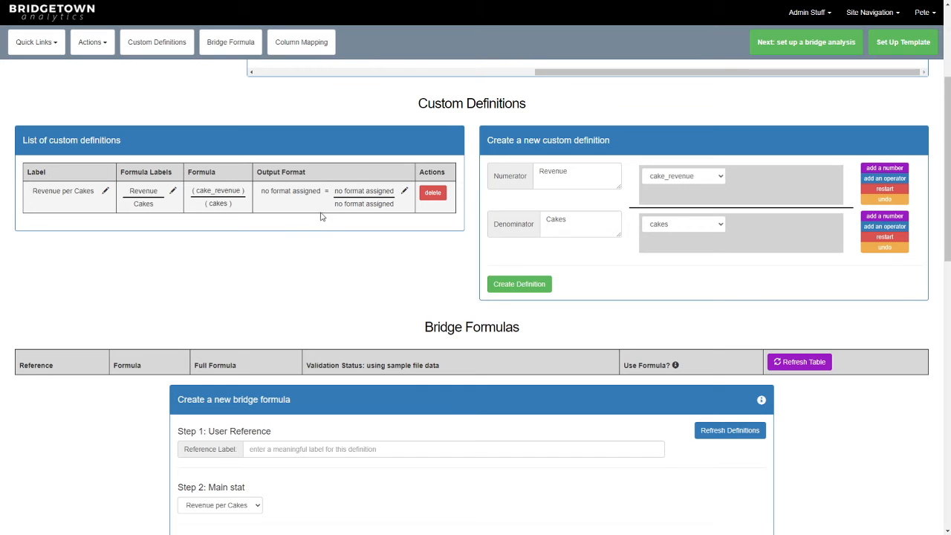
Rename the new definition's label to Revenue per Cake
click(105, 191)
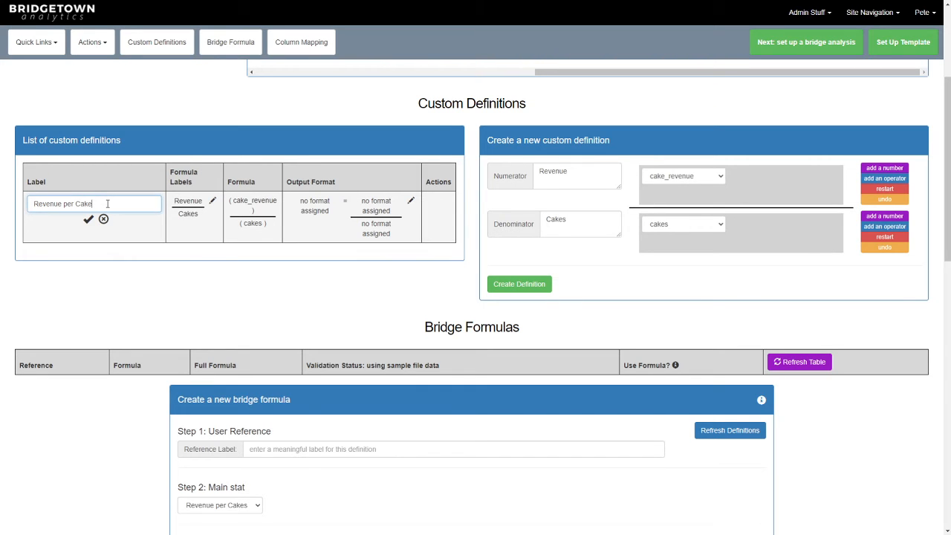
key(Return)
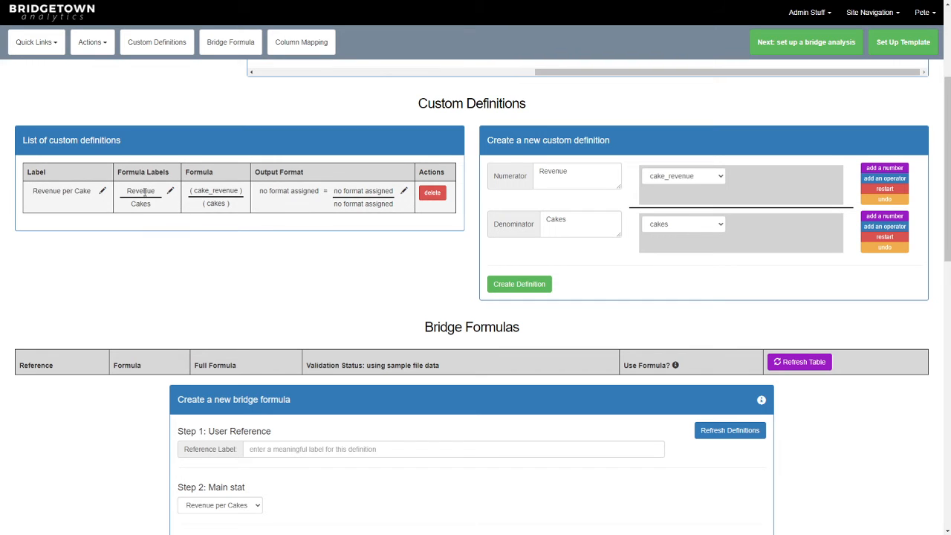
Examine the created definition's formula labels and formula
drag(128, 190, 152, 203)
click(223, 191)
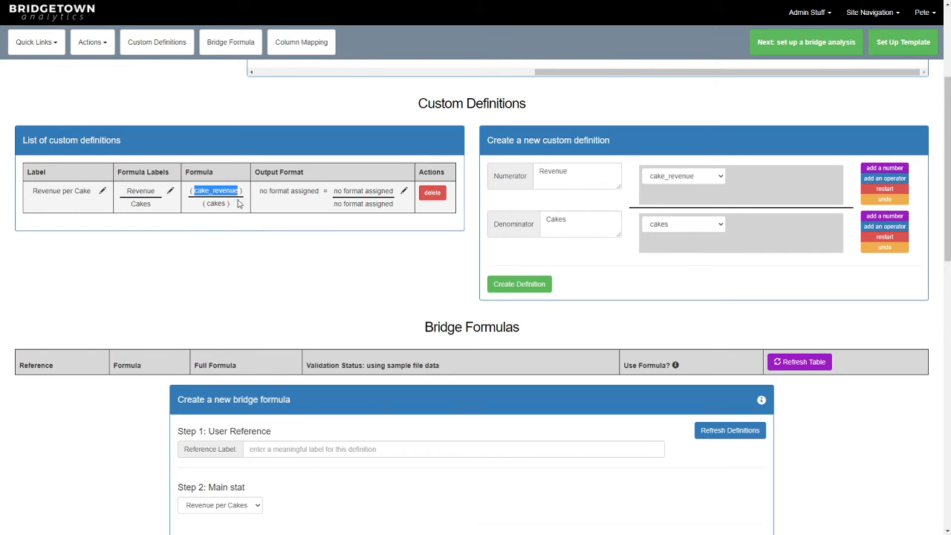
drag(207, 204, 222, 206)
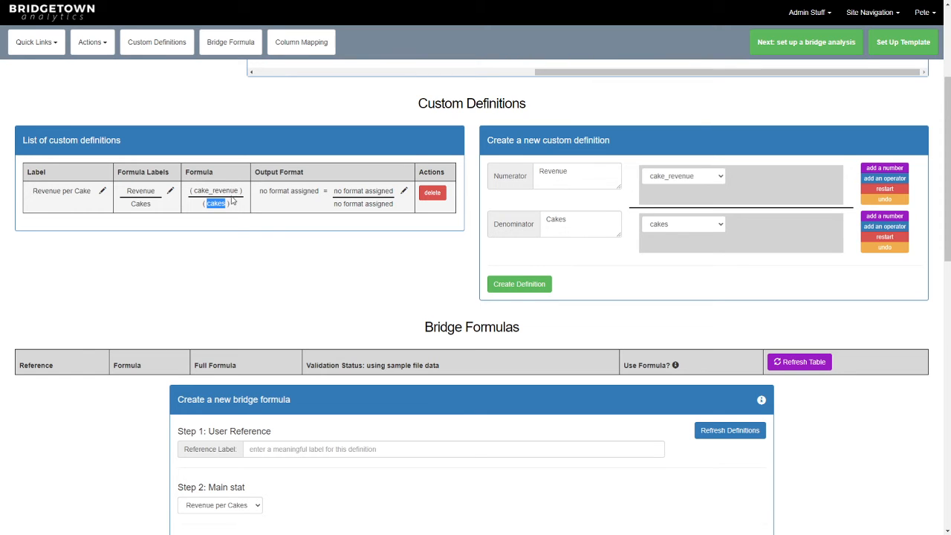
click(221, 213)
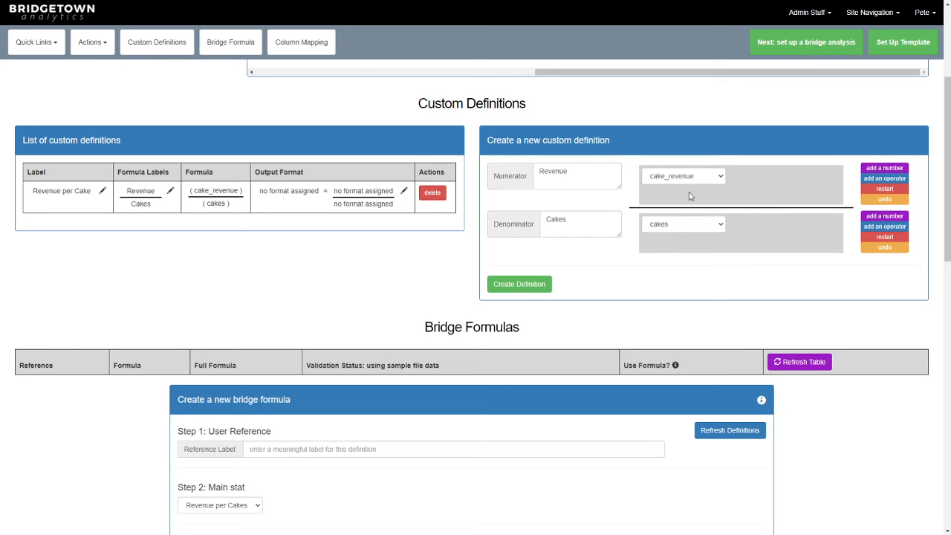
Clear the numerator and denominator labels in the new definition form
drag(615, 184, 459, 170)
key(BackSpace)
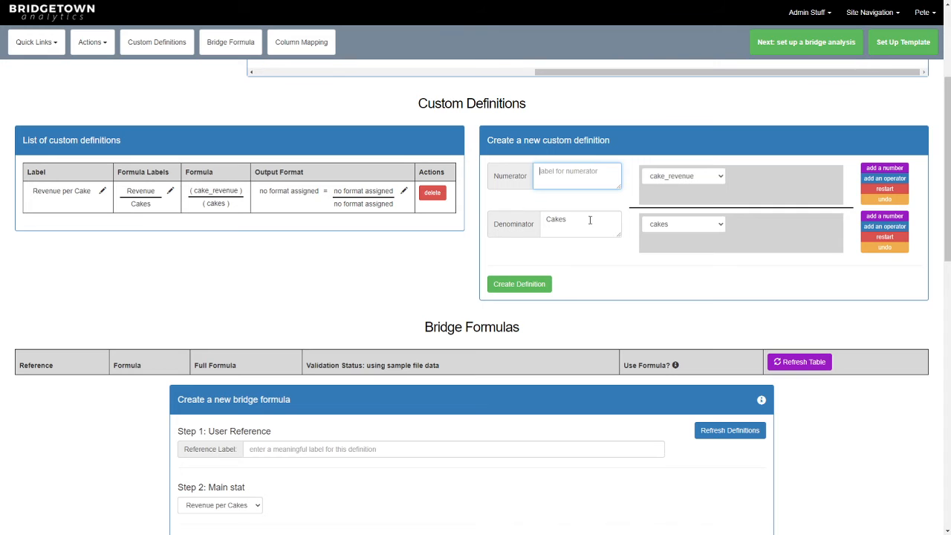
drag(590, 220, 530, 220)
key(BackSpace)
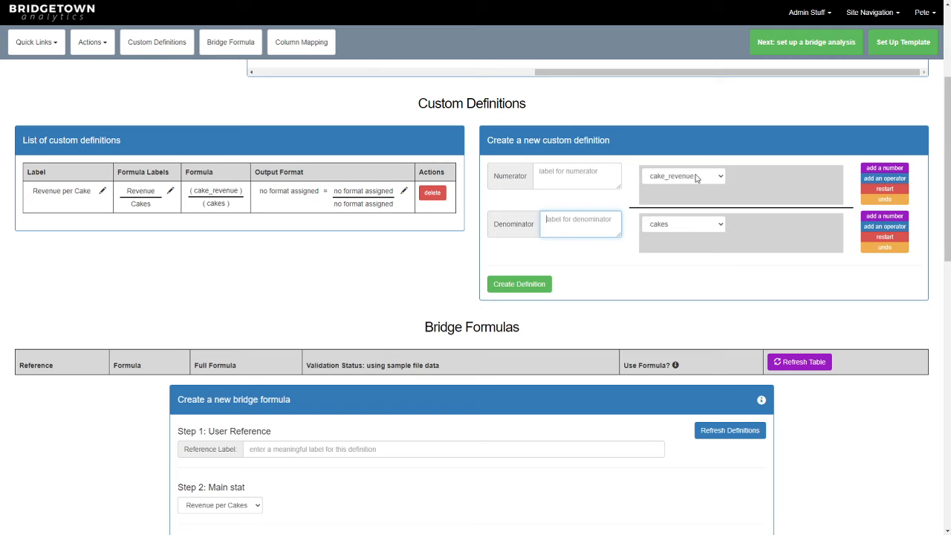
Start the numerator formula as shipping plus raw_materials_cost
click(696, 178)
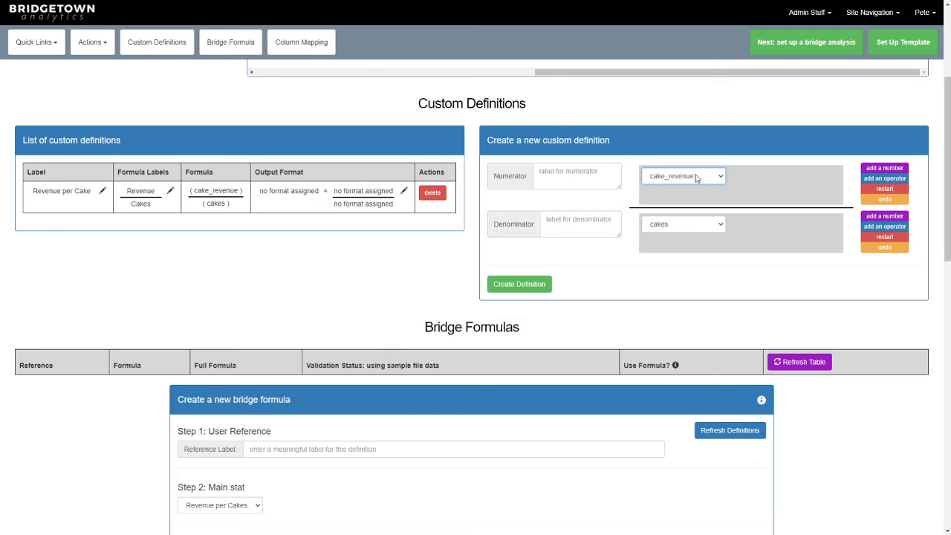
click(680, 226)
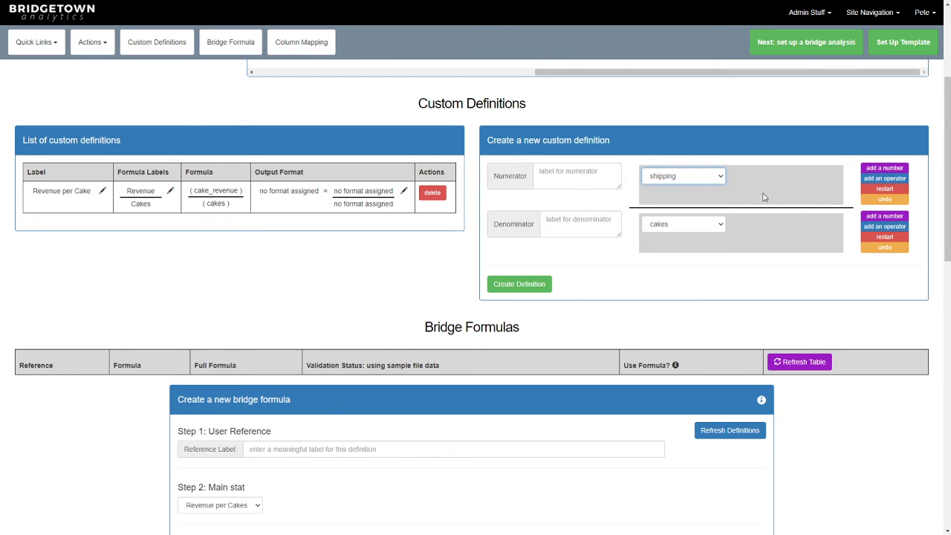
click(886, 181)
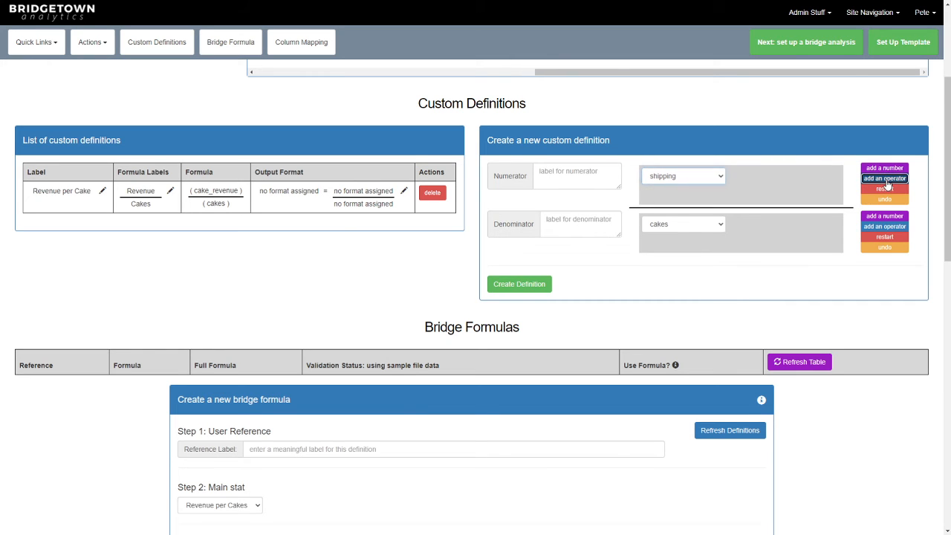
click(747, 178)
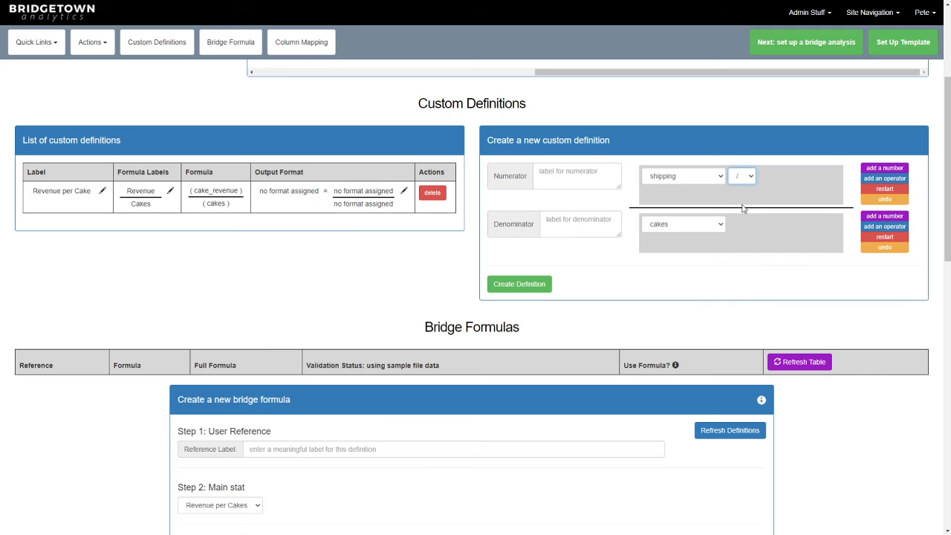
click(884, 168)
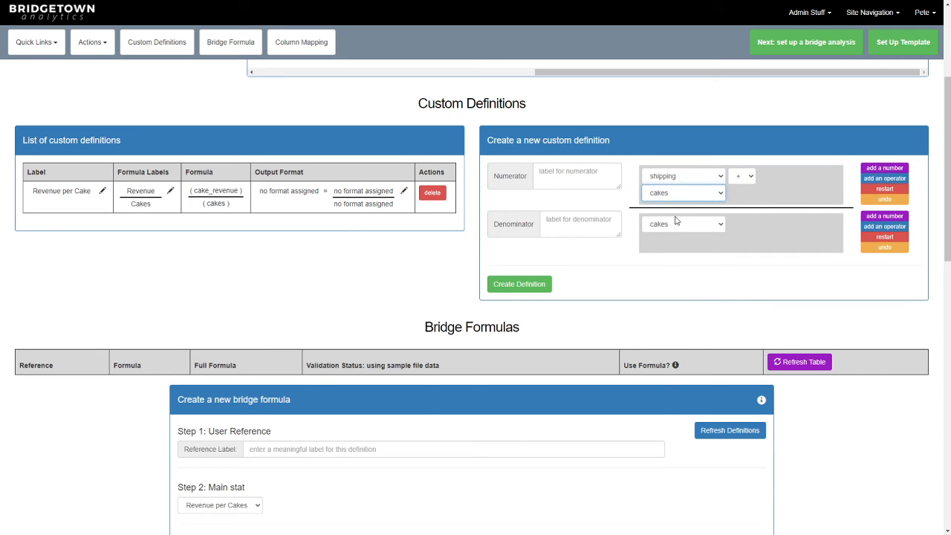
click(683, 255)
Extend the numerator with plus cost_variable_labor plus box_cost
click(881, 179)
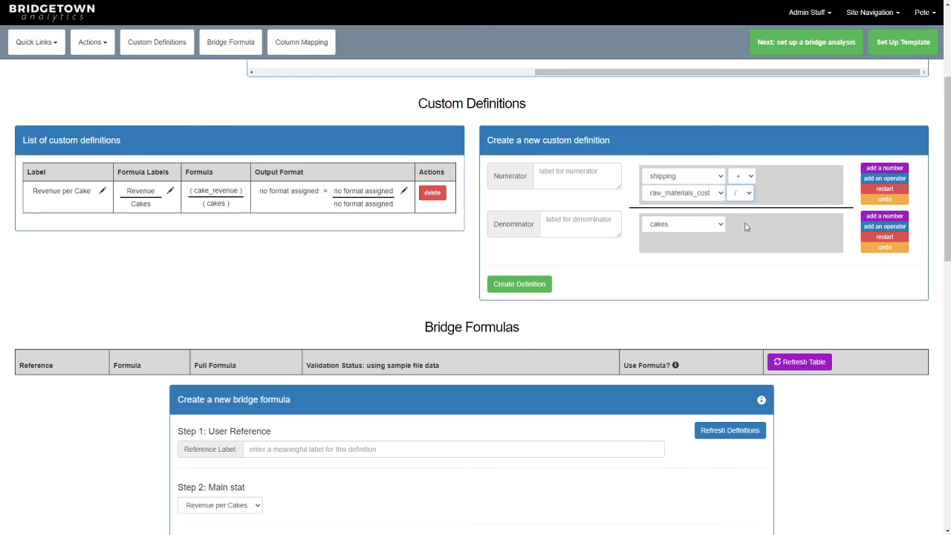
click(884, 168)
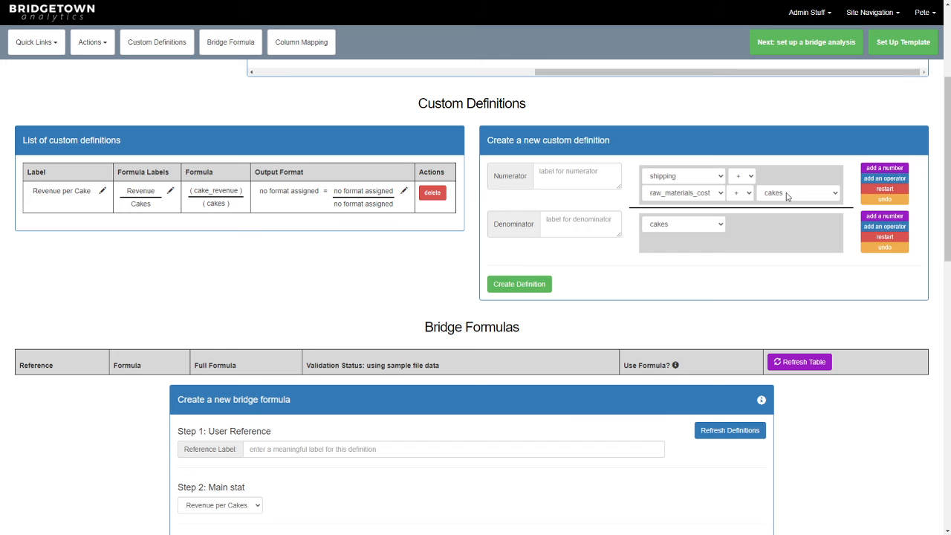
click(792, 262)
click(884, 179)
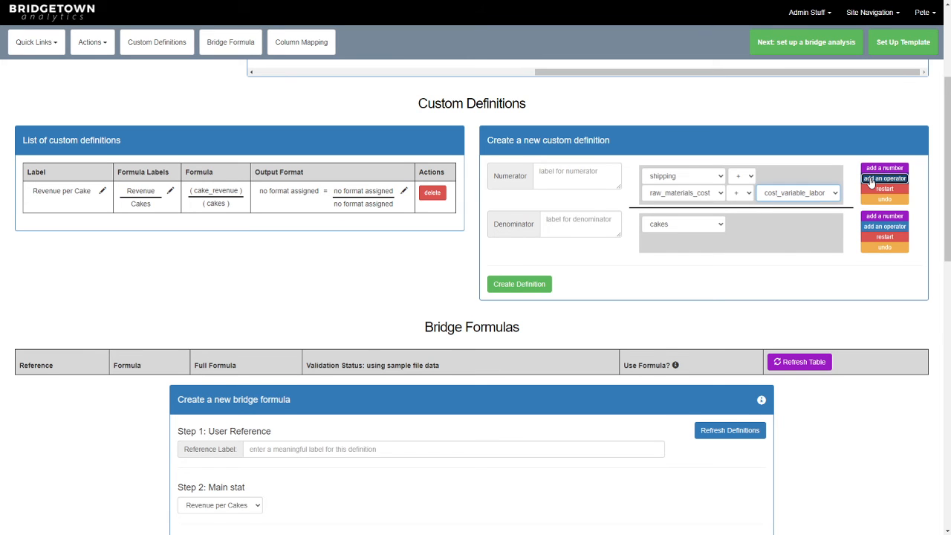
click(660, 212)
click(660, 248)
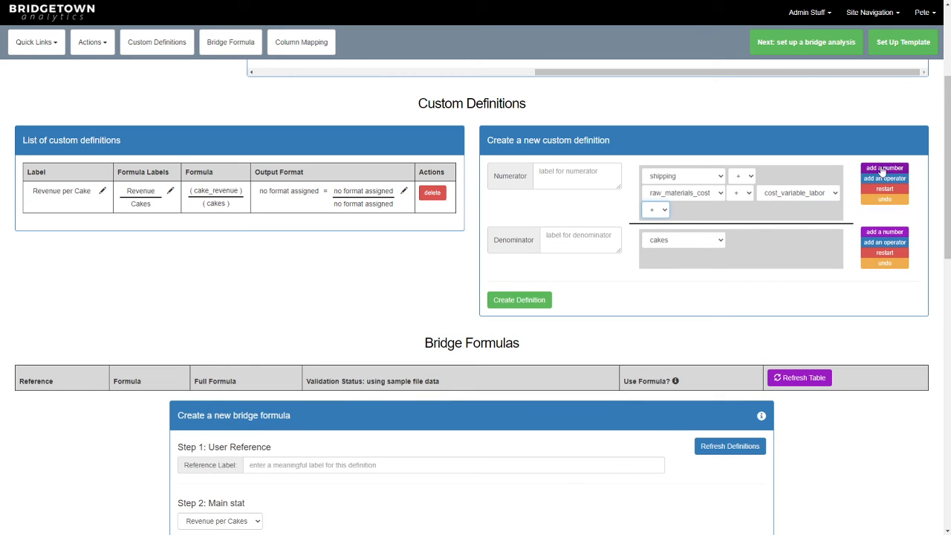
click(884, 168)
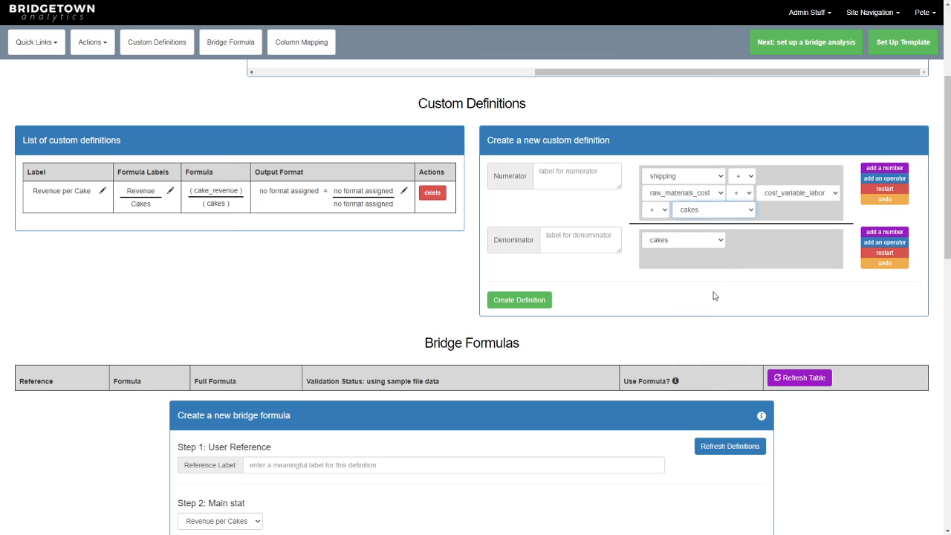
key(b)
Label the numerator Total Cost
click(577, 175)
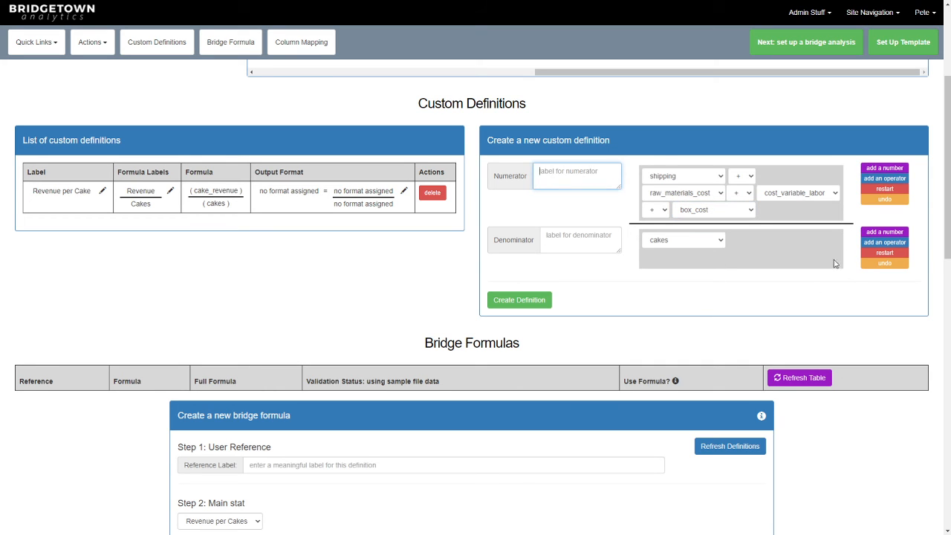
text(Total Cost)
click(605, 245)
Choose orders as the denominator column and label the denominator Orders
click(702, 240)
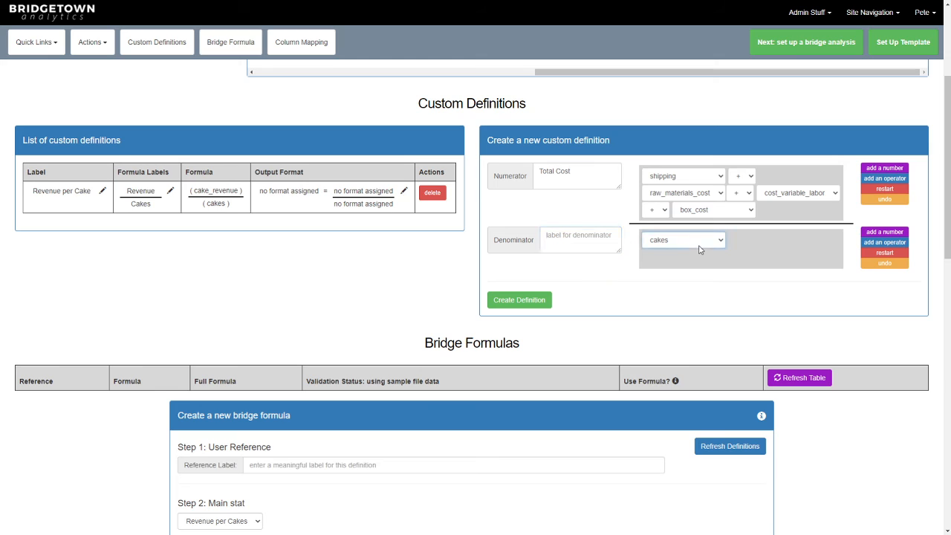
click(691, 276)
click(584, 240)
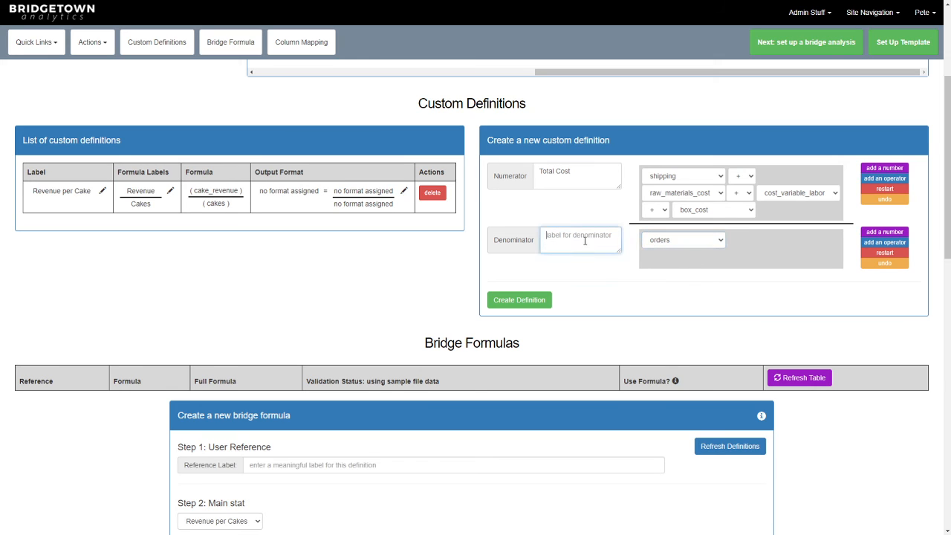
text(Orders)
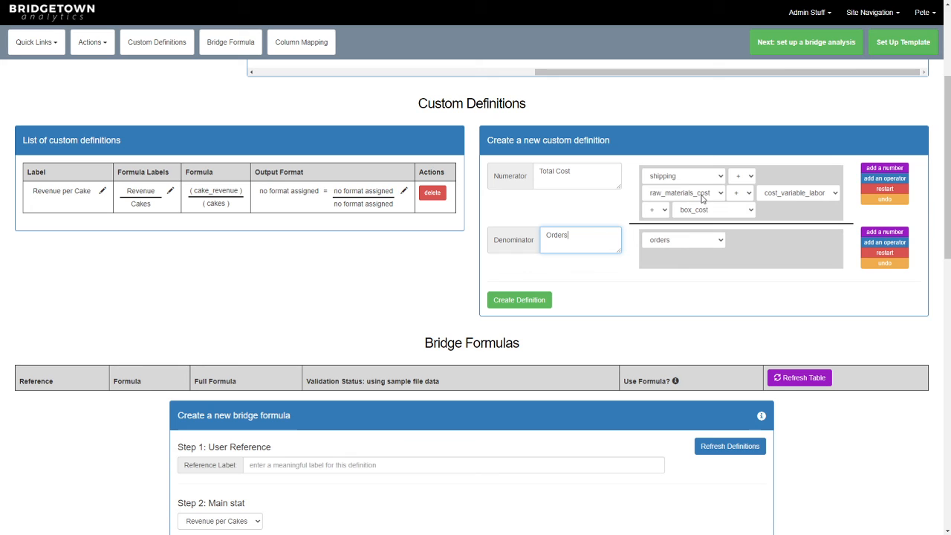
Create the definition and rename its label to Total Cost per Order
click(522, 303)
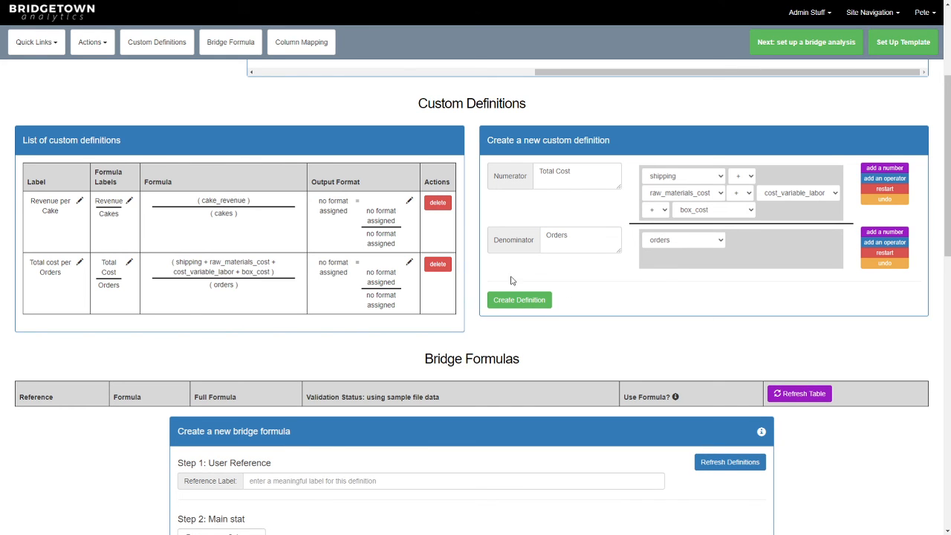
click(79, 264)
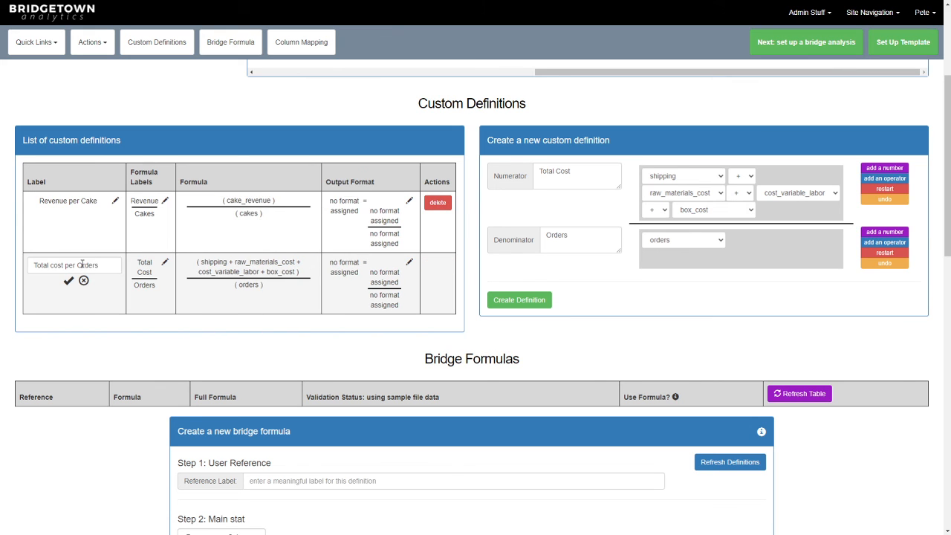
click(106, 268)
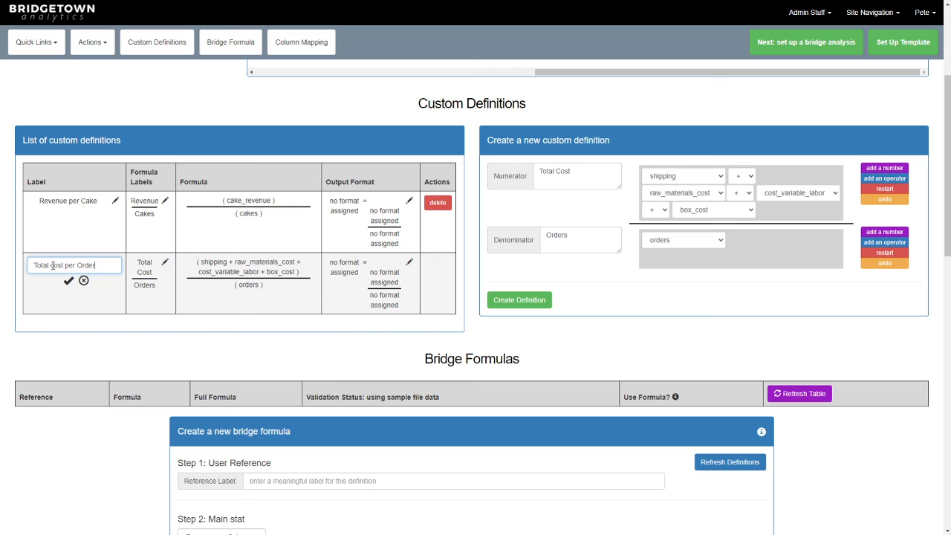
drag(54, 265, 49, 265)
text(C)
click(69, 282)
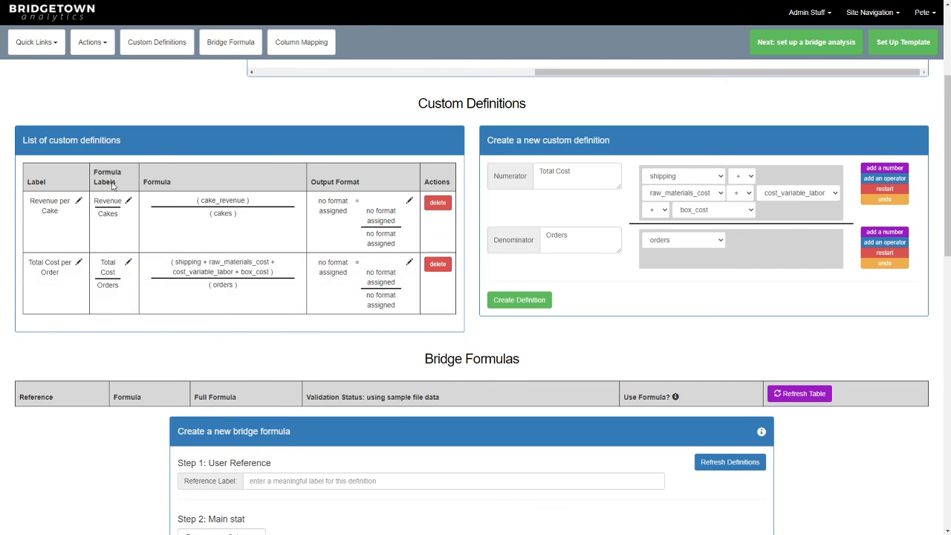
Review the new definition's formula labels and full formula in the list
drag(101, 262, 98, 285)
click(115, 300)
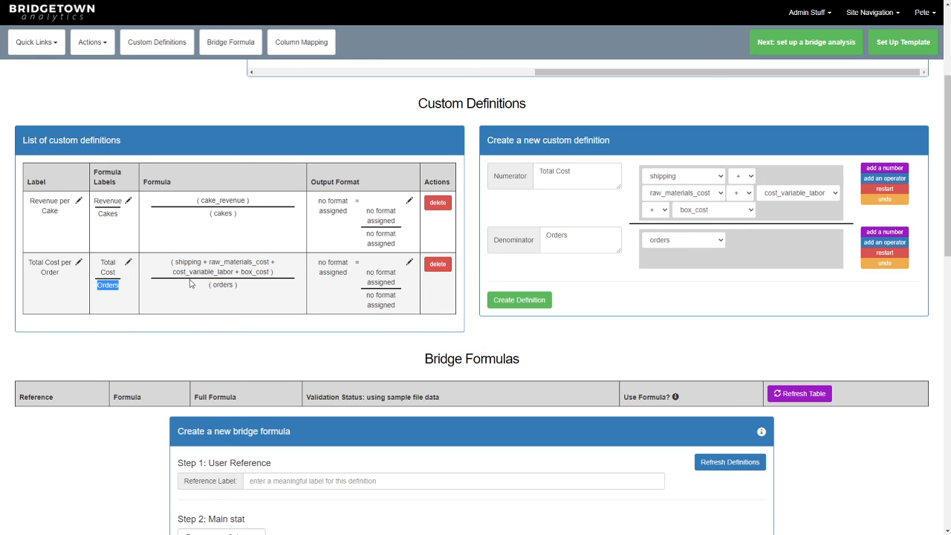
drag(278, 273, 171, 260)
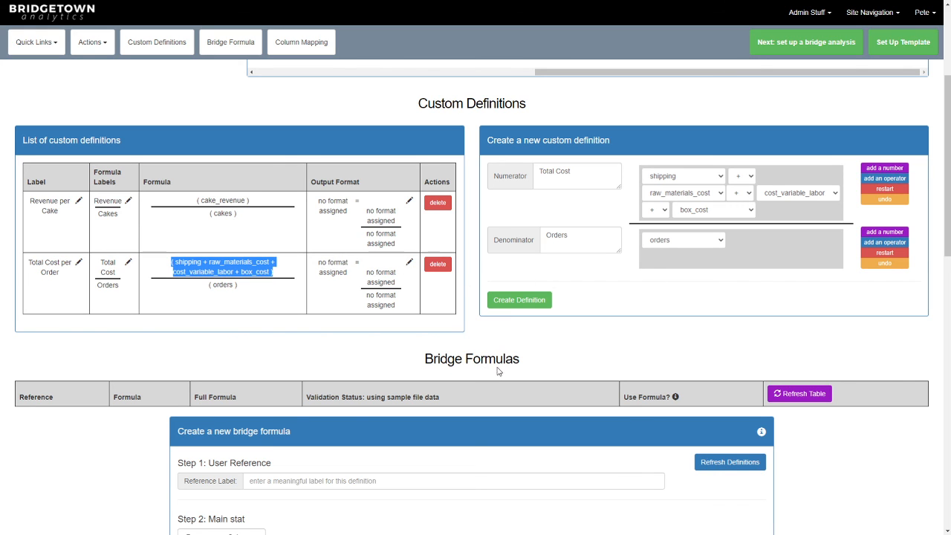
click(338, 305)
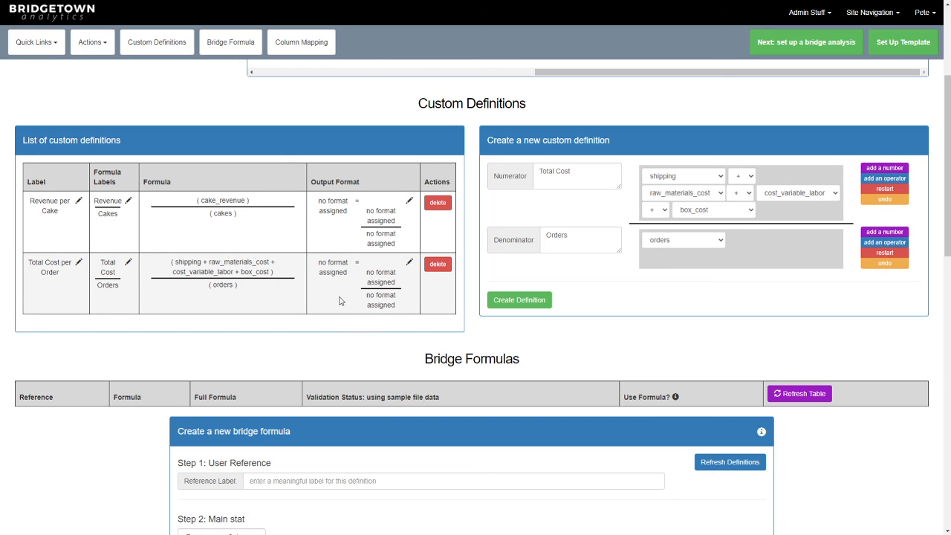